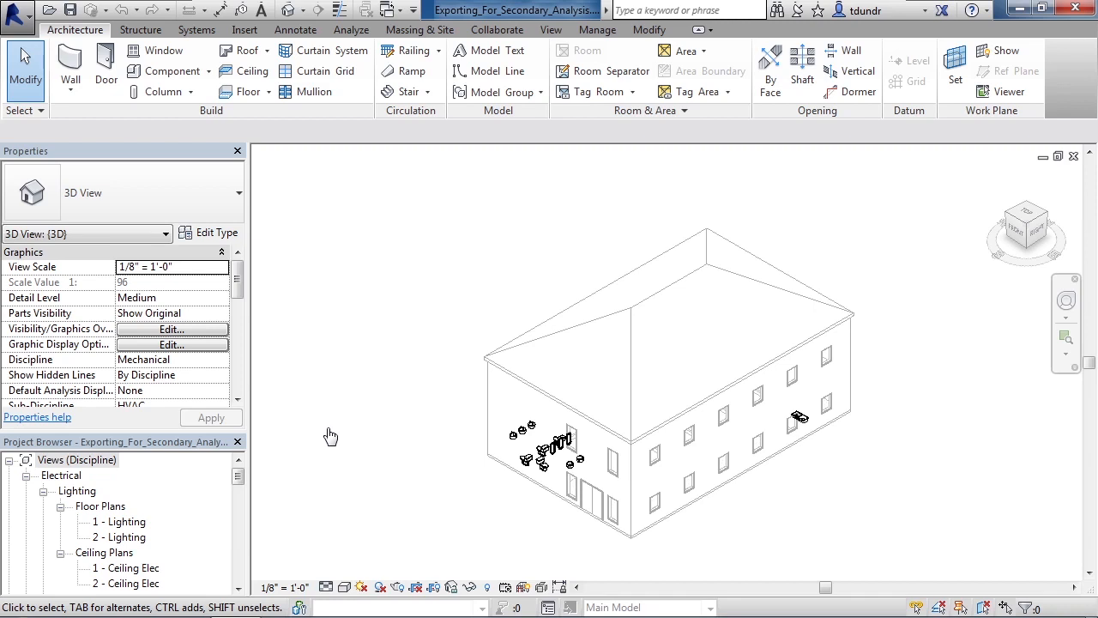
# Step: Open the energy settings and review the Export Category choices, keeping Spaces
pyautogui.click(352, 31)
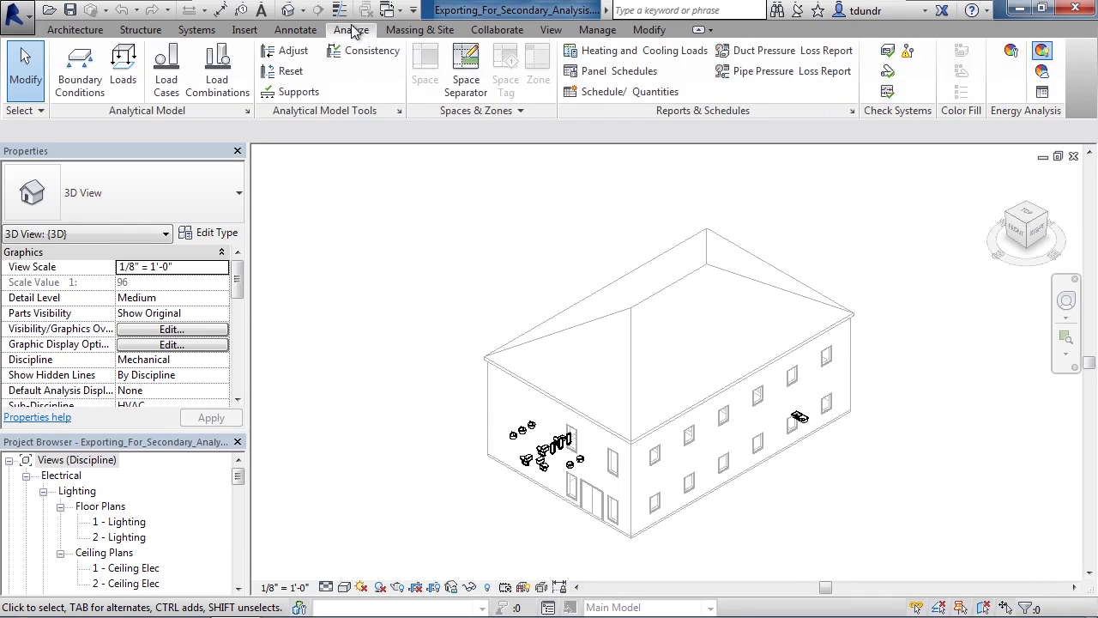
pyautogui.click(1012, 53)
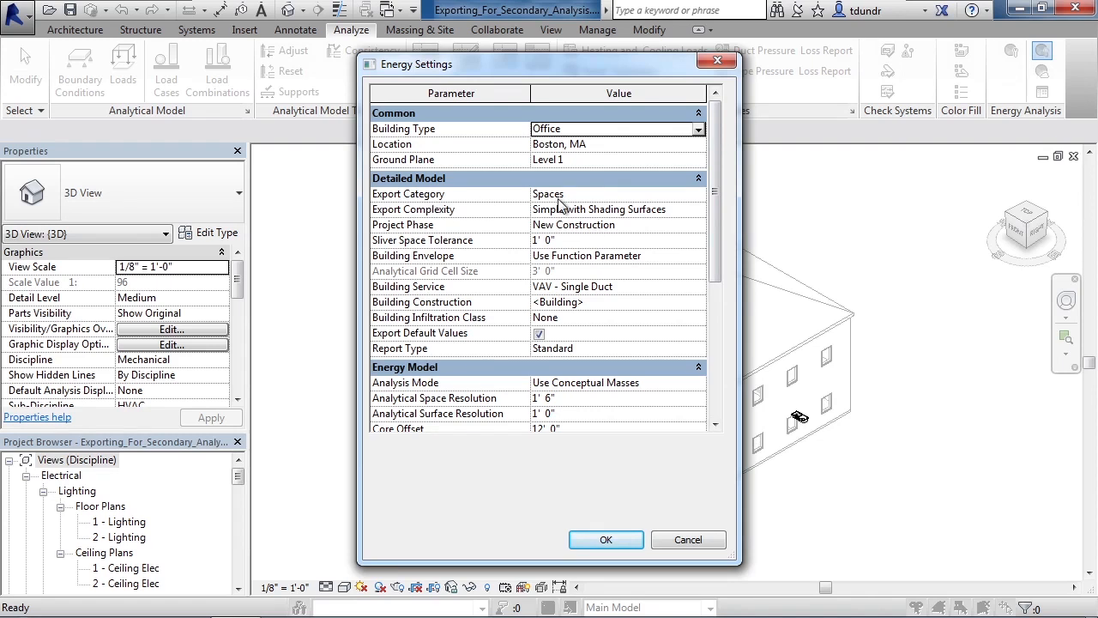
pyautogui.click(696, 196)
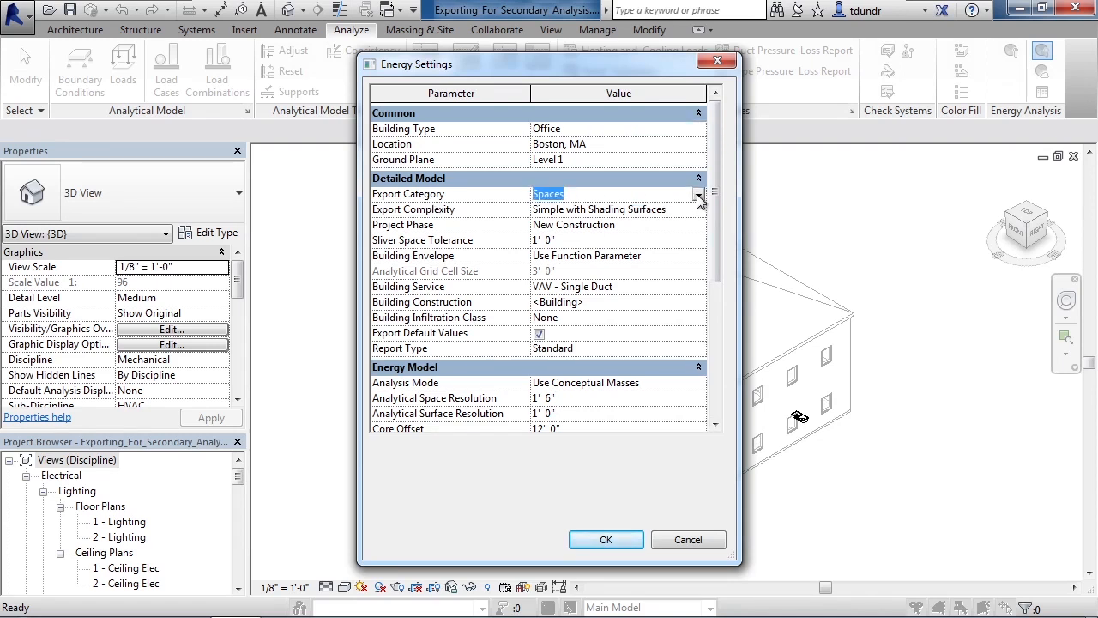
pyautogui.click(699, 195)
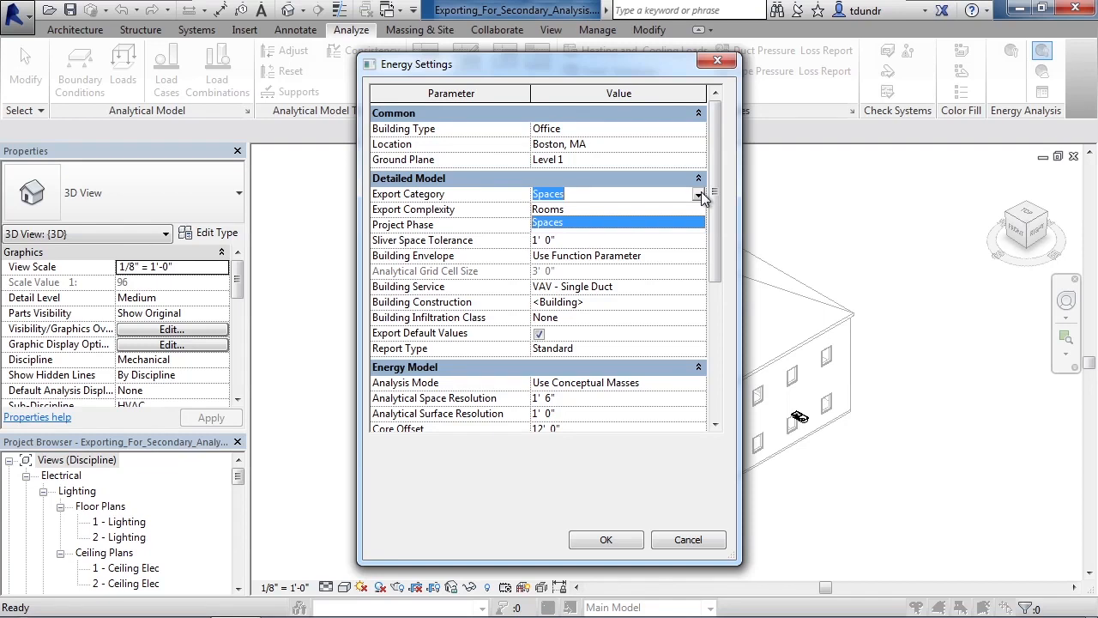
pyautogui.click(701, 196)
# Step: Review the Export Complexity and Building Envelope options, keeping Simple with Shading Surfaces and Use Function Parameter
pyautogui.click(697, 211)
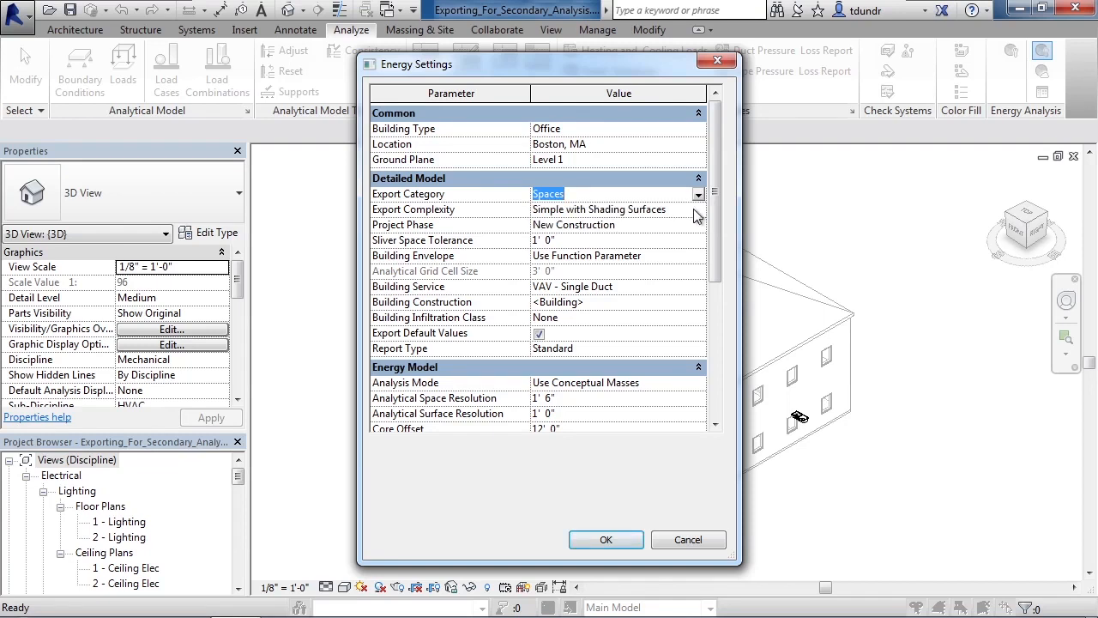
pyautogui.click(696, 211)
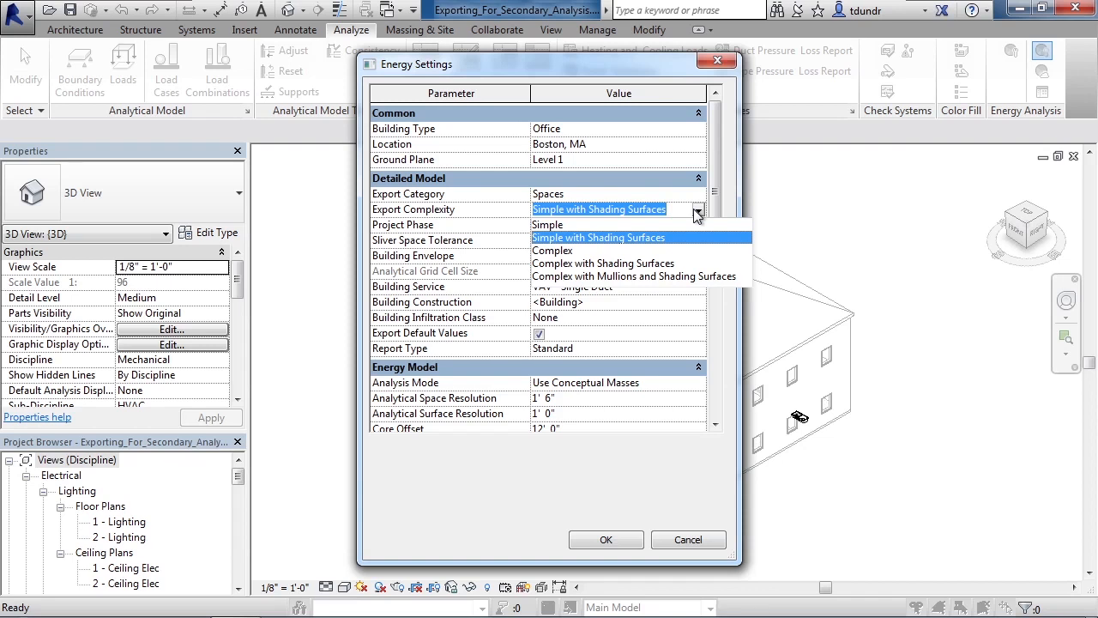
pyautogui.click(691, 237)
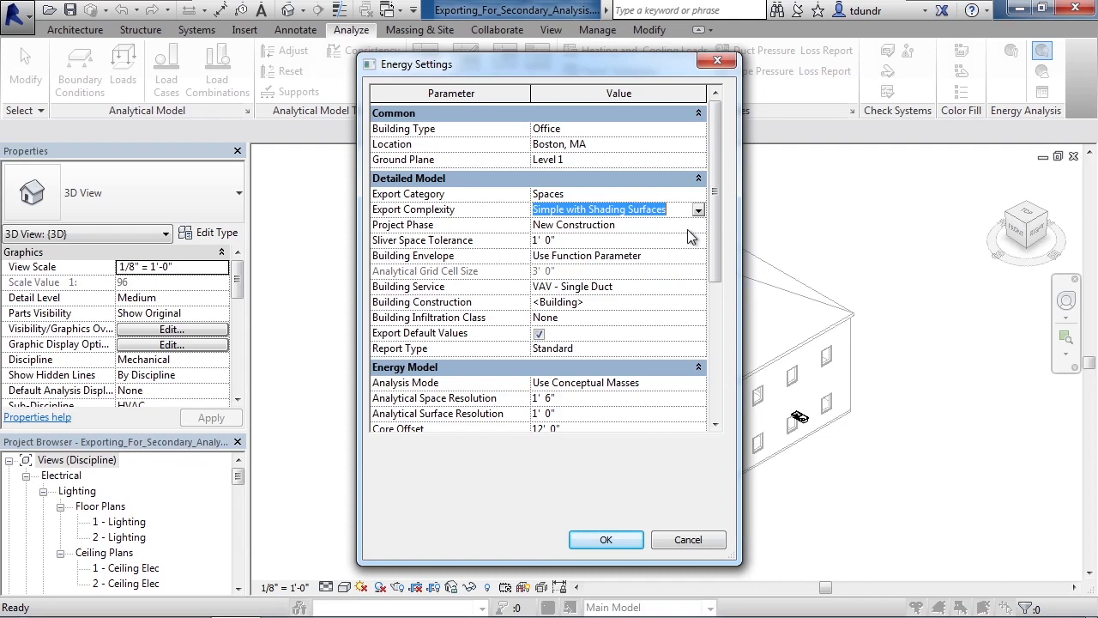
pyautogui.click(669, 255)
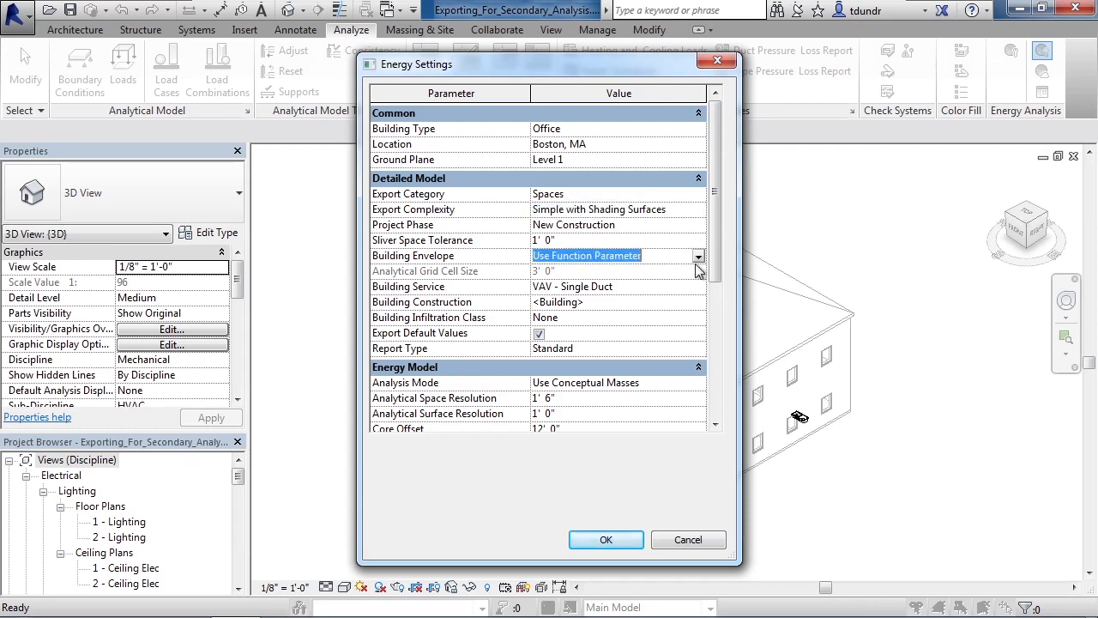
pyautogui.click(698, 258)
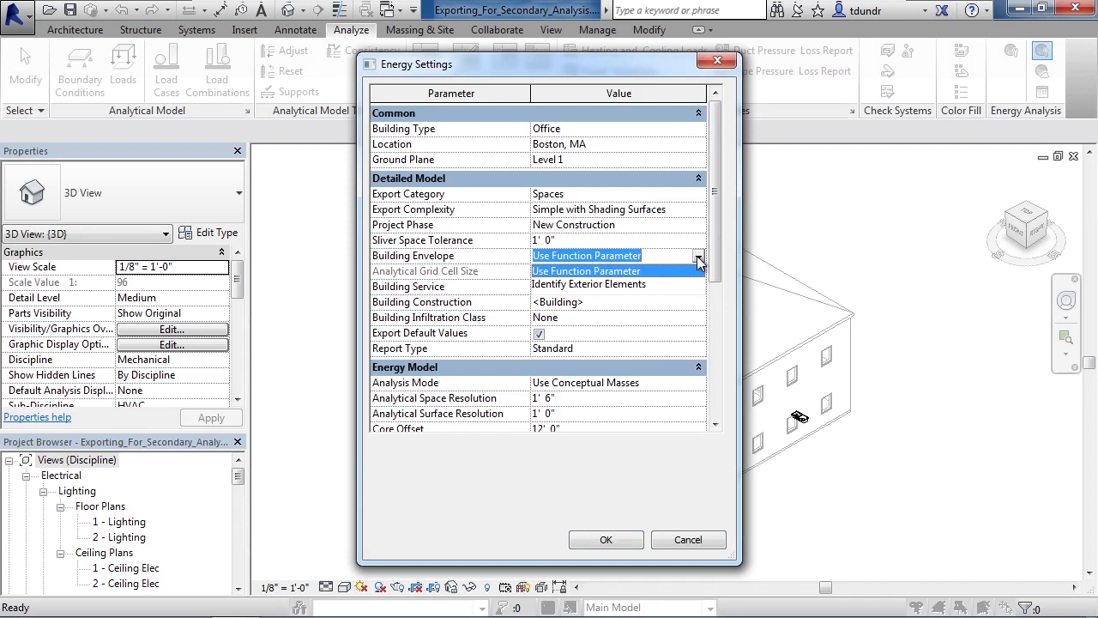
pyautogui.click(698, 259)
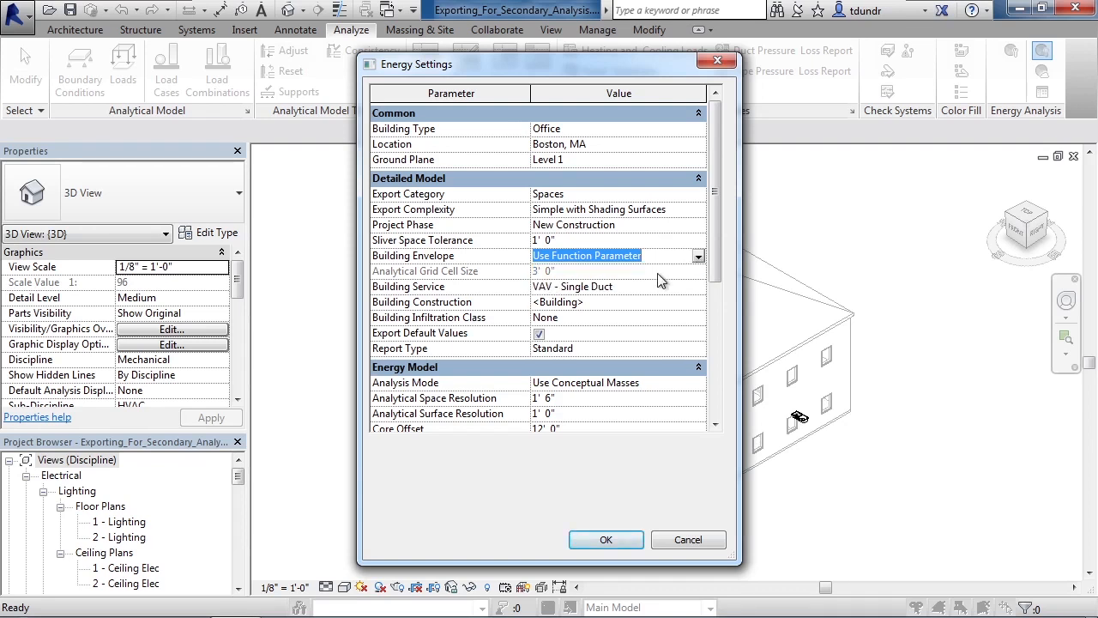
# Step: Review the Building Service and Report Type options, keeping VAV - Single Duct and Standard
pyautogui.click(691, 288)
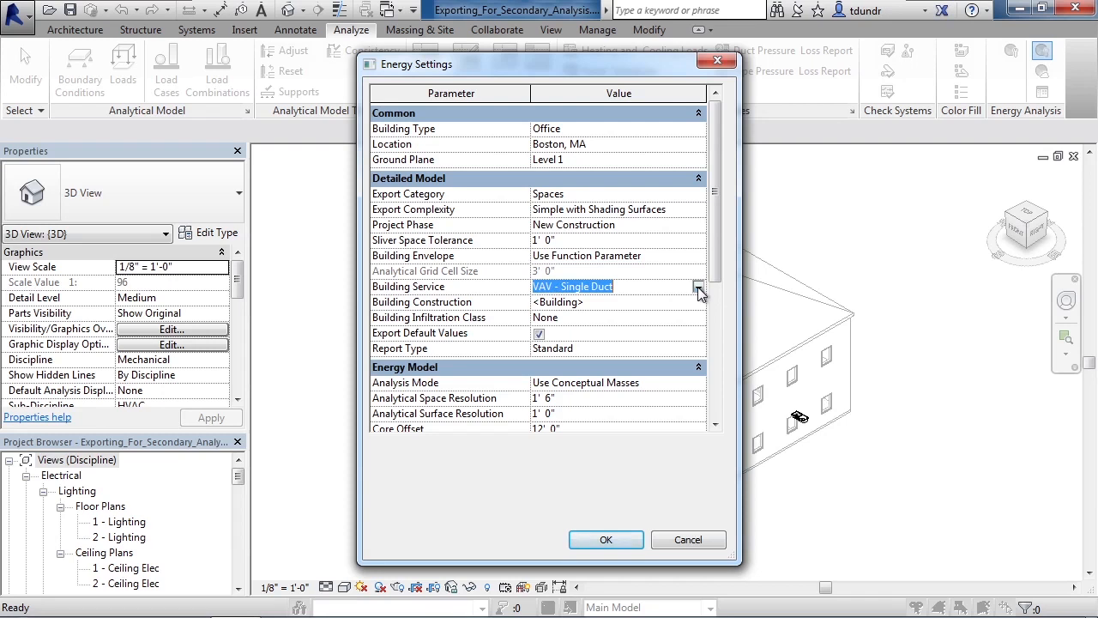
pyautogui.click(699, 288)
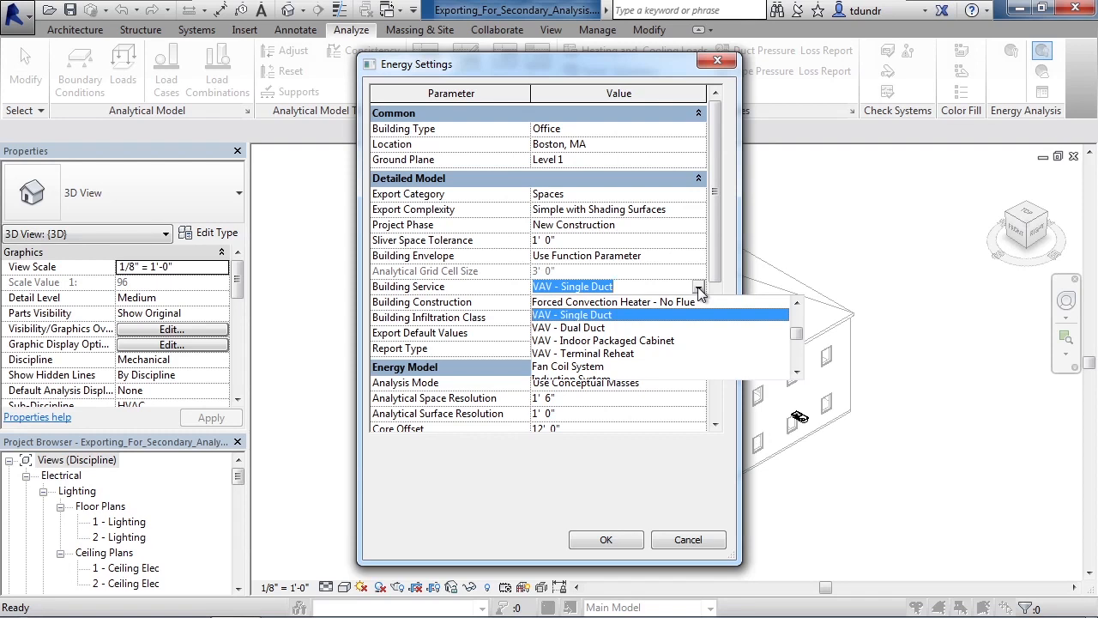
pyautogui.click(699, 288)
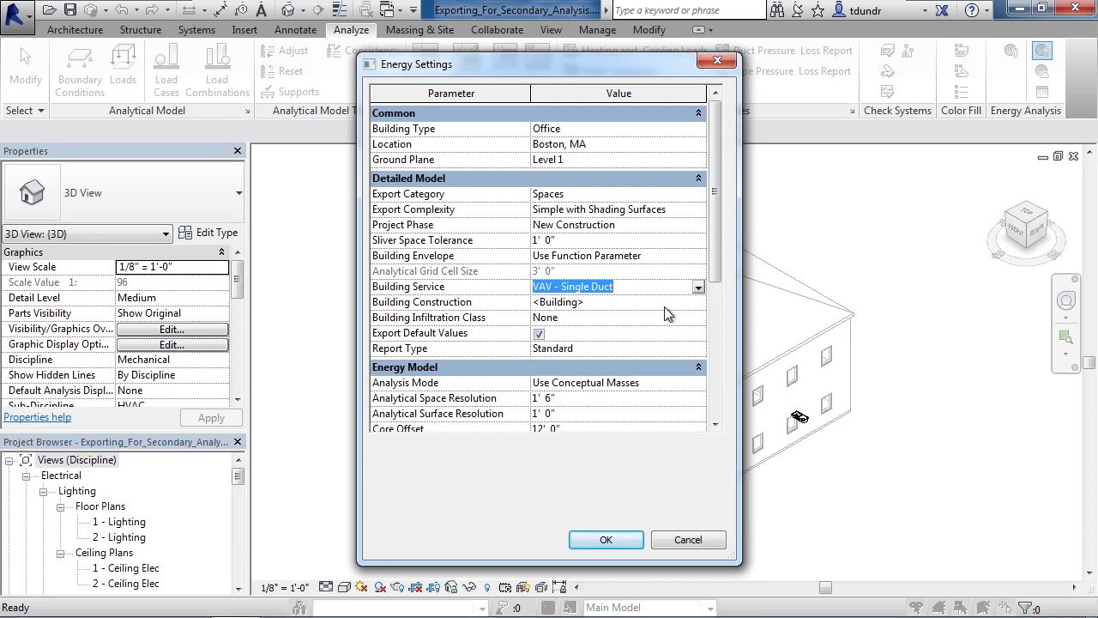
pyautogui.click(665, 347)
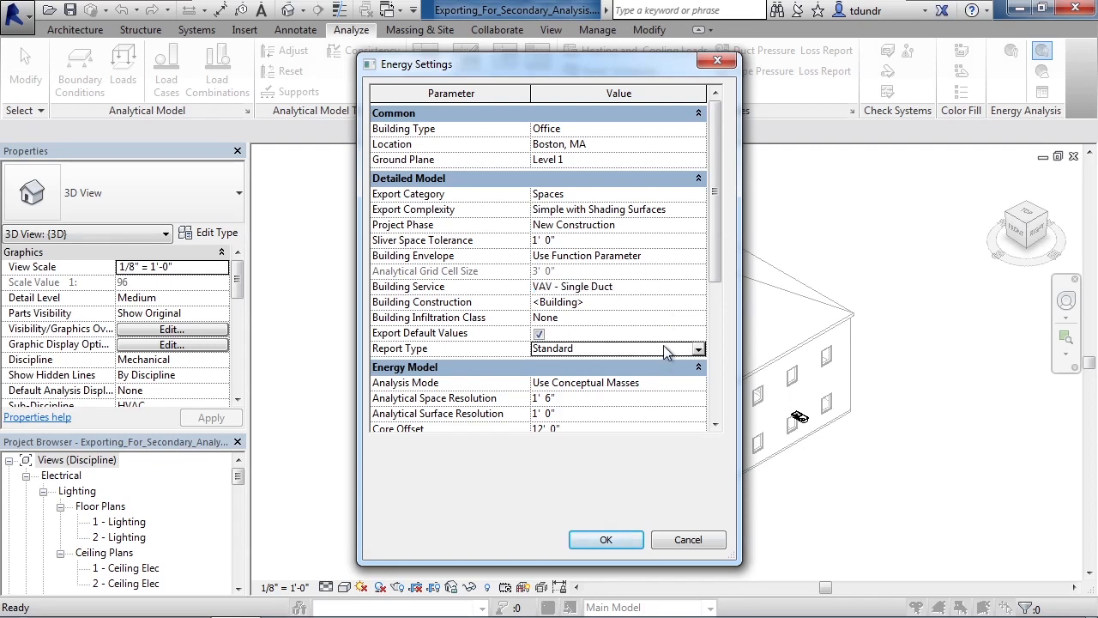
pyautogui.click(699, 349)
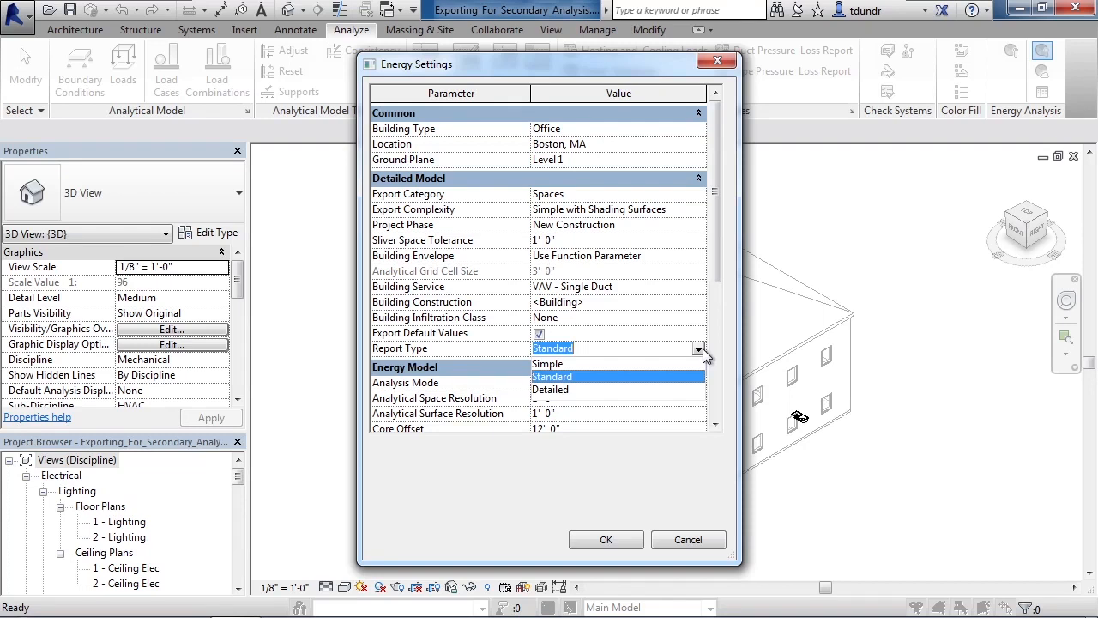
pyautogui.click(702, 348)
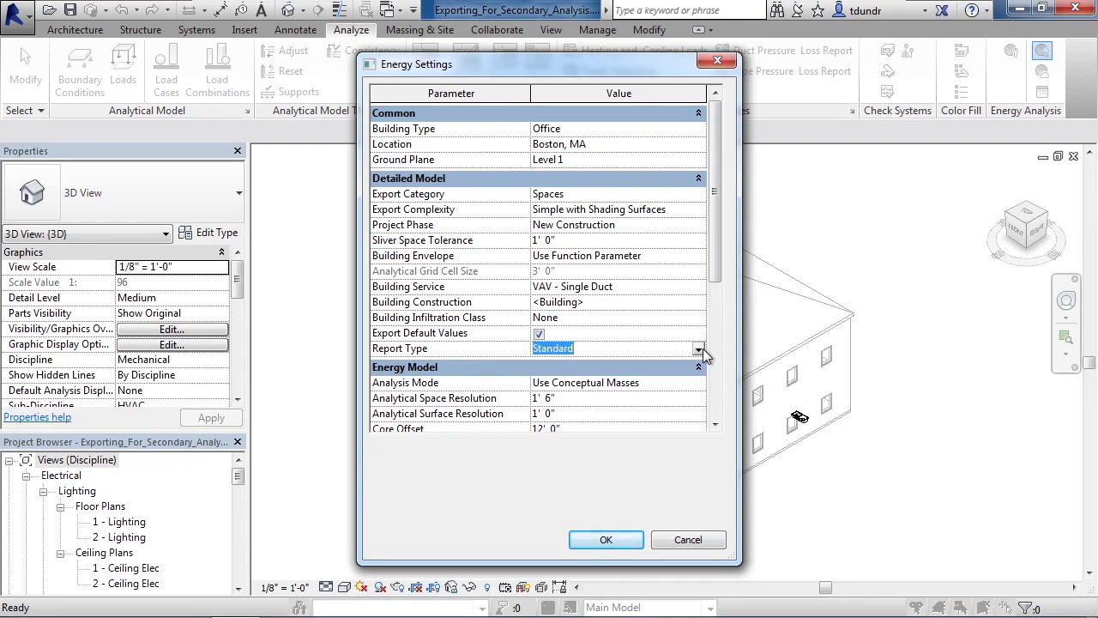
# Step: Check the energy model's Analysis Mode options, keep Use Conceptual Masses, and accept the energy settings
pyautogui.moveTo(724, 244); pyautogui.dragTo(725, 305)
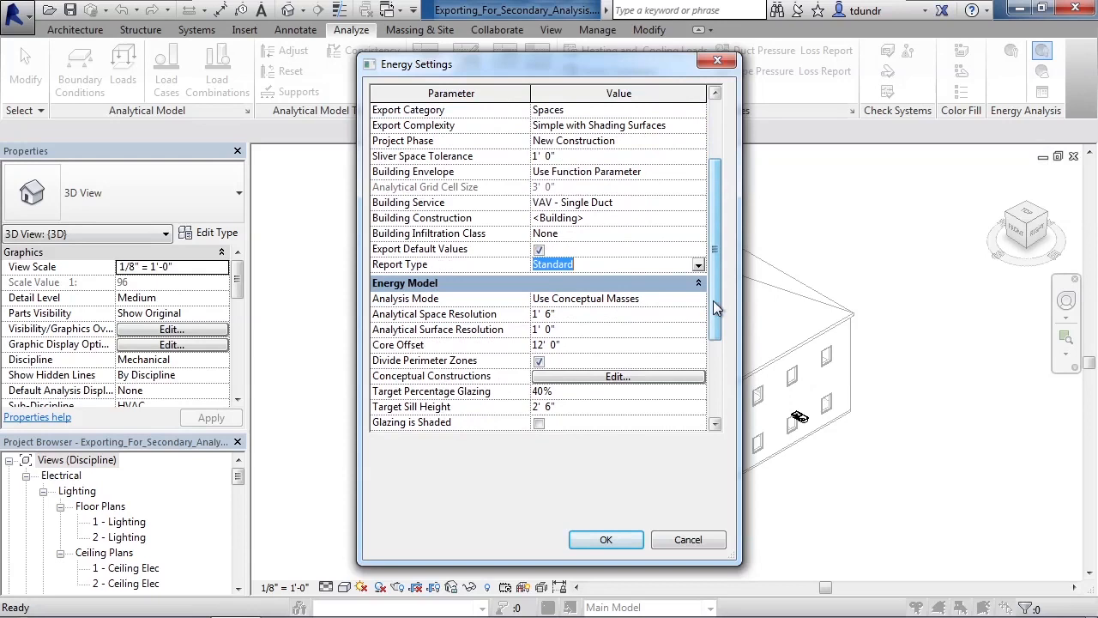
pyautogui.click(610, 299)
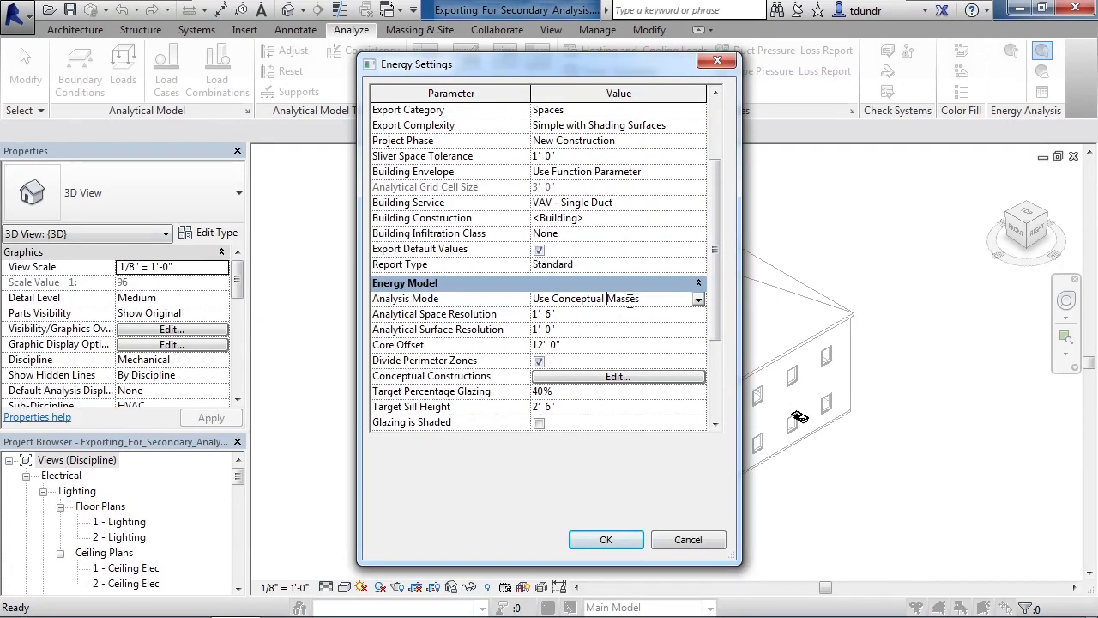
pyautogui.click(699, 299)
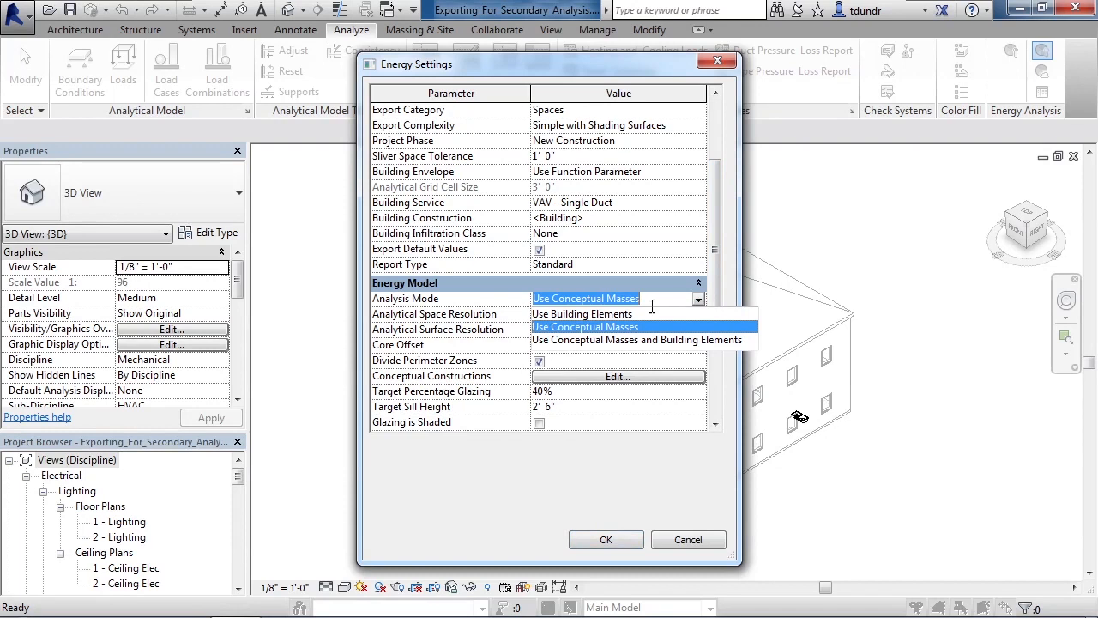
pyautogui.click(608, 294)
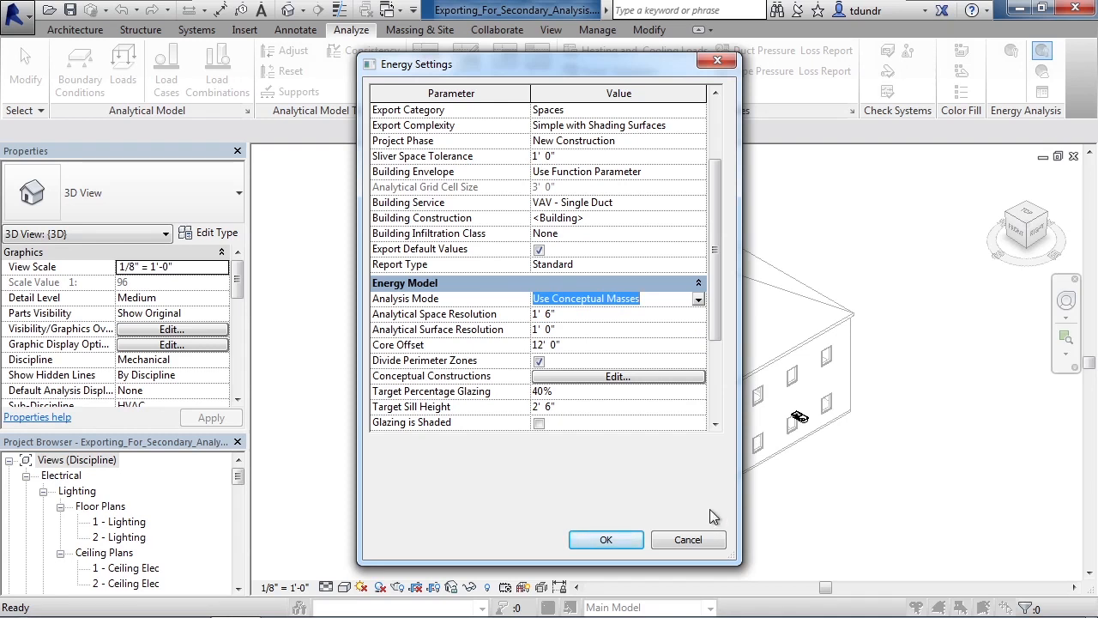
pyautogui.click(627, 540)
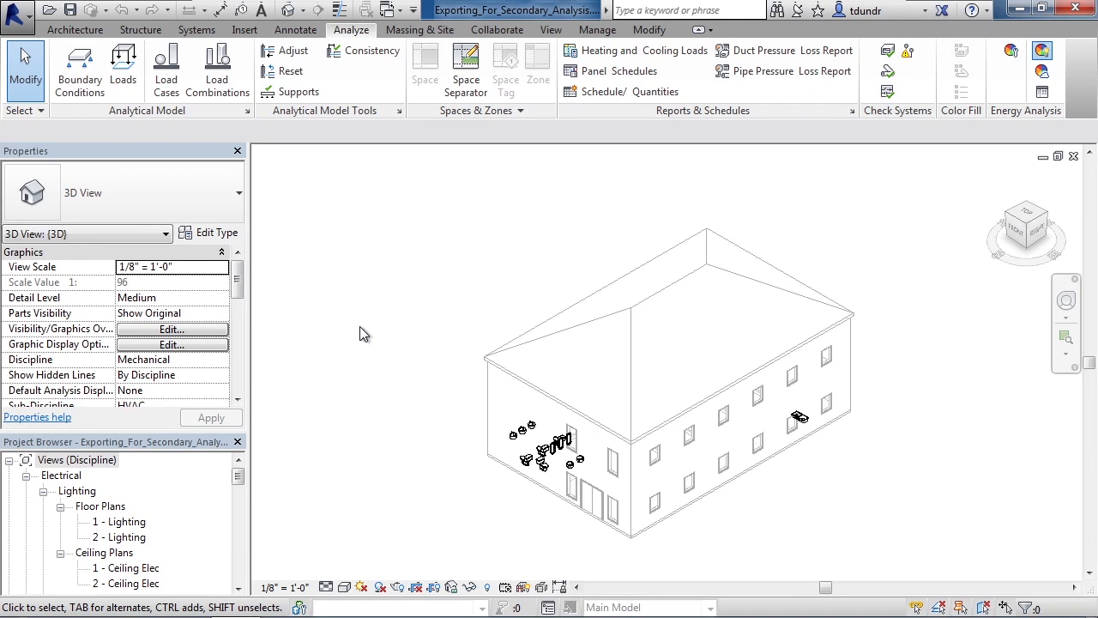
# Step: Start a gbXML export of the project to bring up its export settings
pyautogui.click(21, 24)
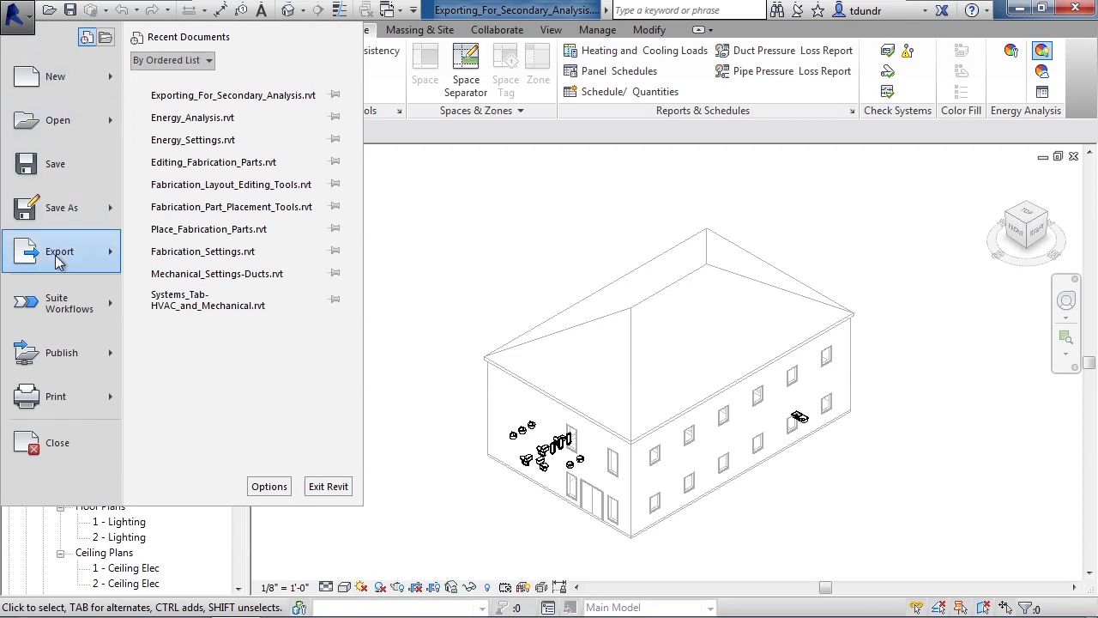
pyautogui.moveTo(56, 260)
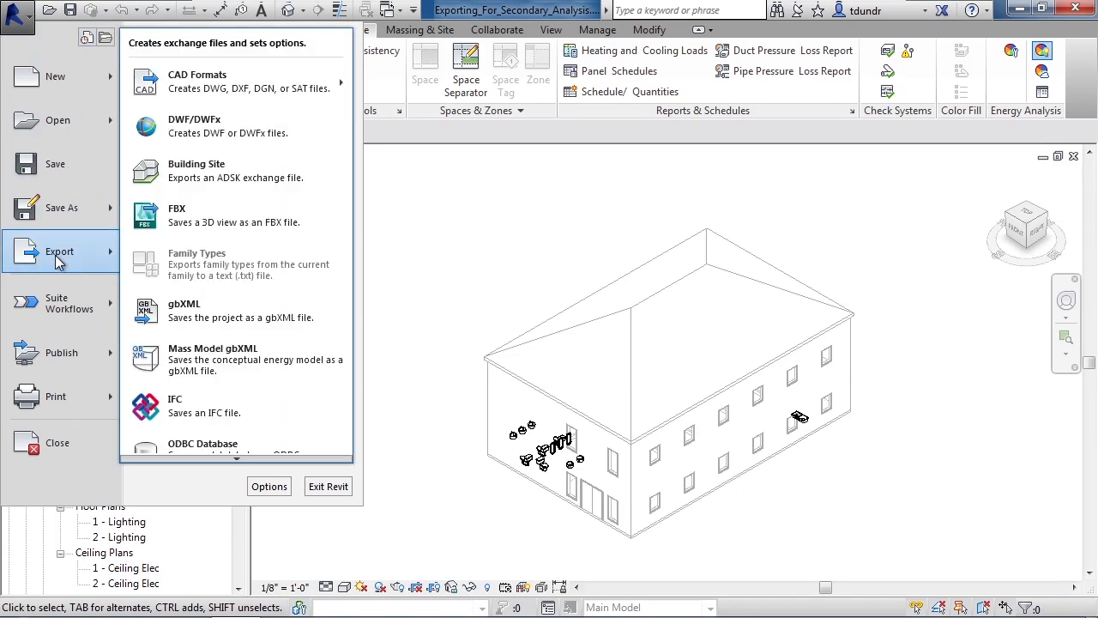
pyautogui.click(221, 309)
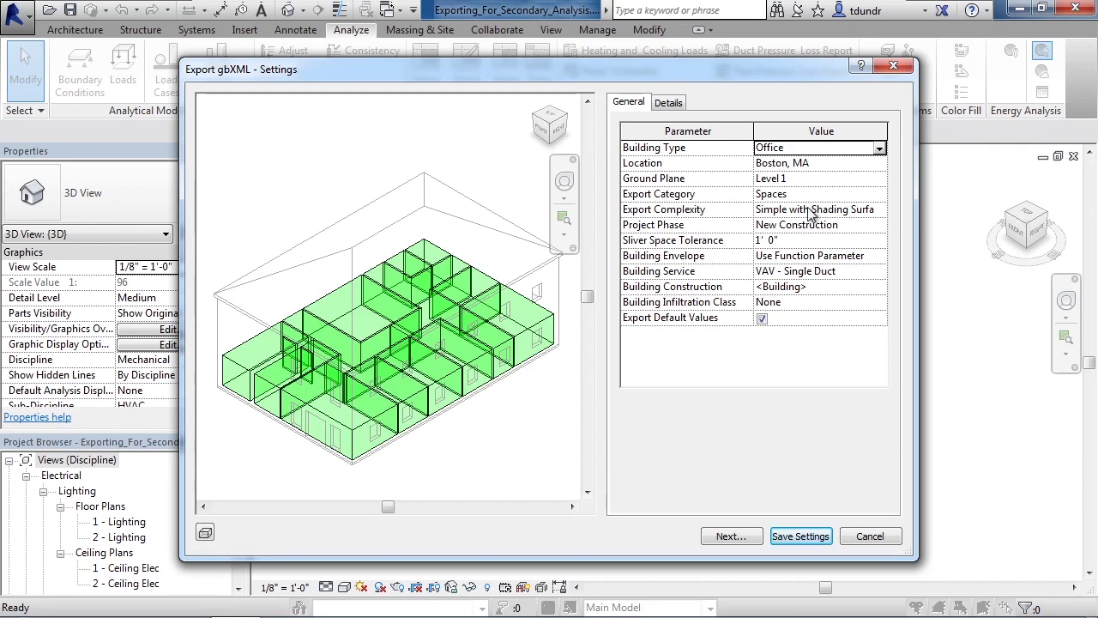
# Step: Examine the export details of zone 1 and its space 102 OFFICE1 in the building model
pyautogui.click(669, 102)
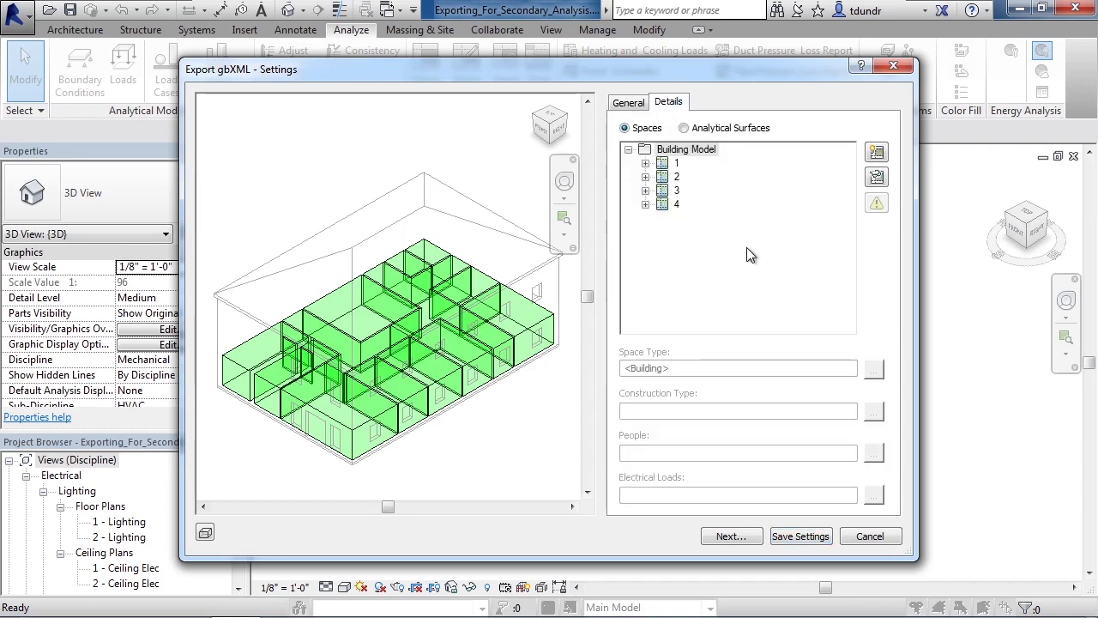
pyautogui.click(646, 164)
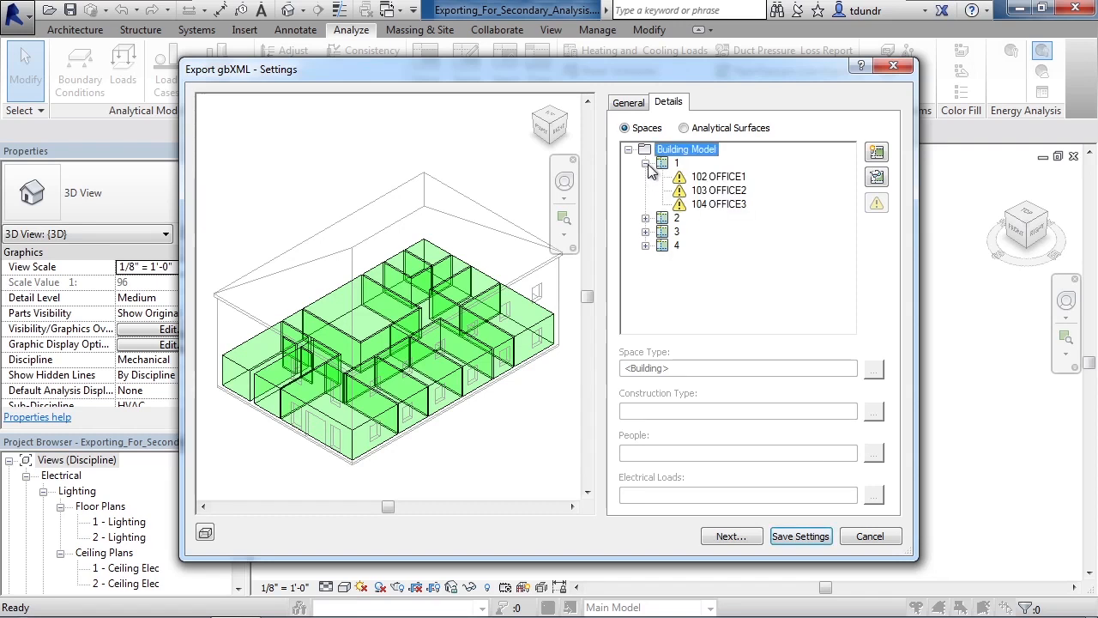
pyautogui.click(675, 164)
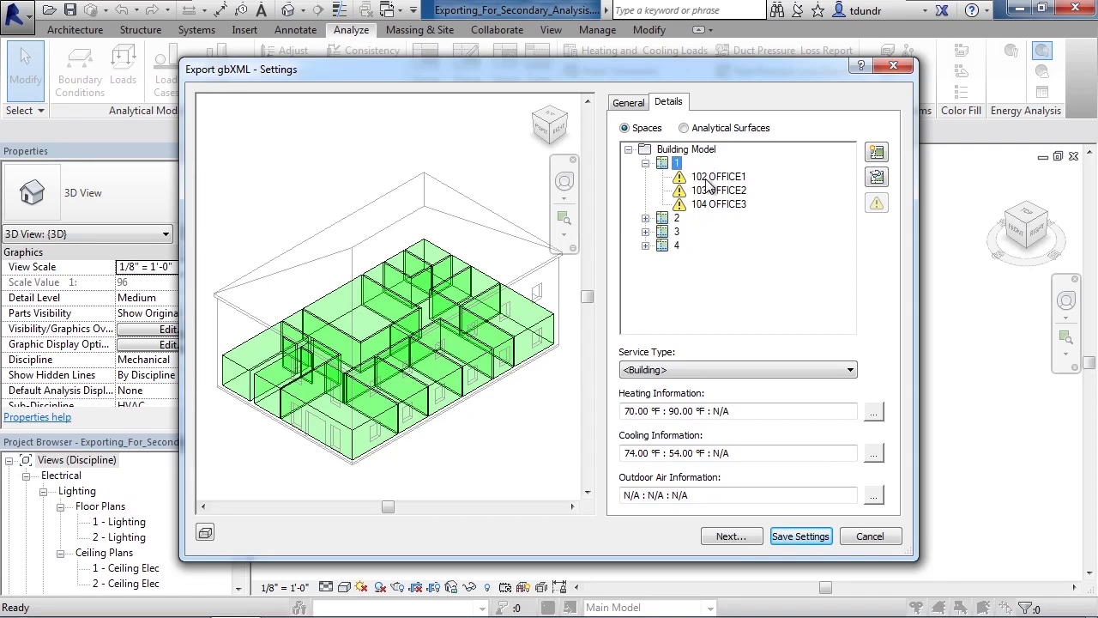
pyautogui.click(707, 180)
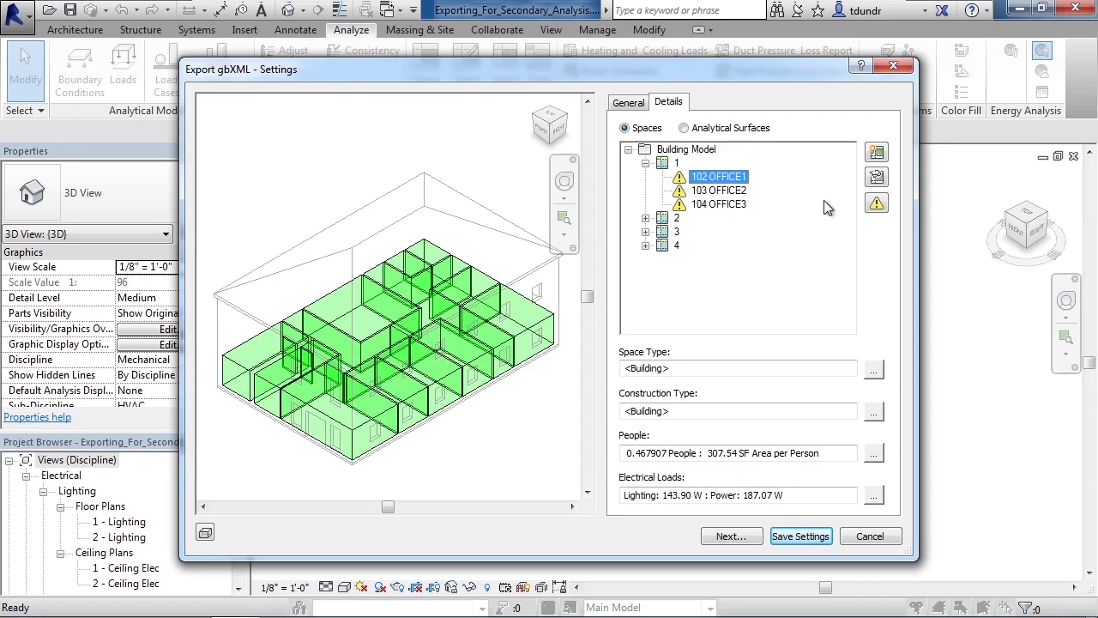
# Step: Read the related warnings for space 102 OFFICE1, then collapse zone 1 and return to the general export settings
pyautogui.click(877, 205)
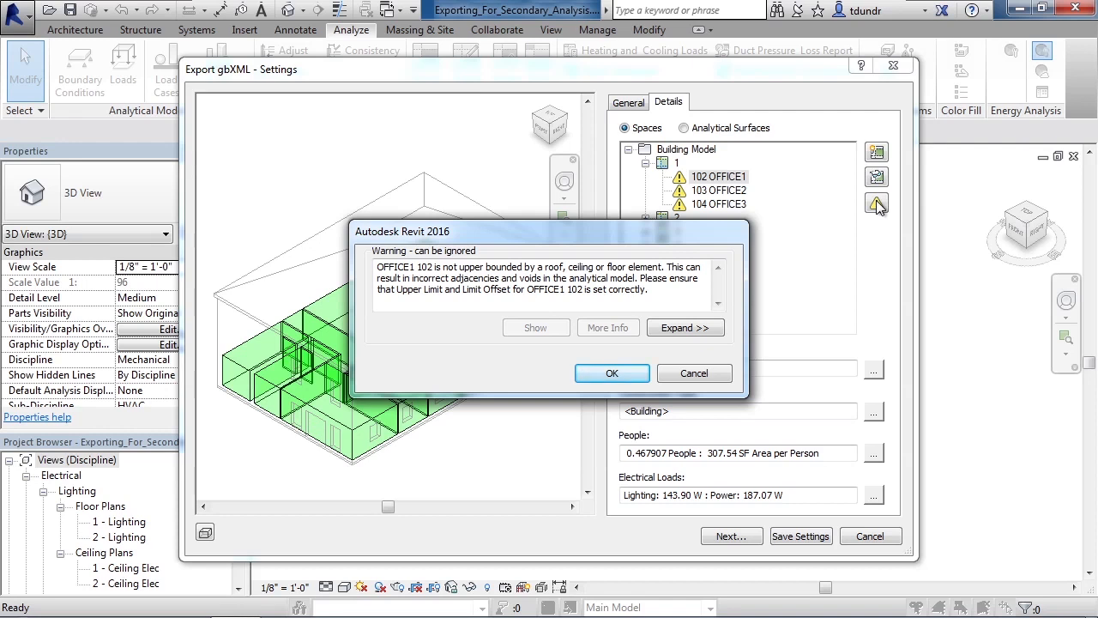
pyautogui.click(696, 374)
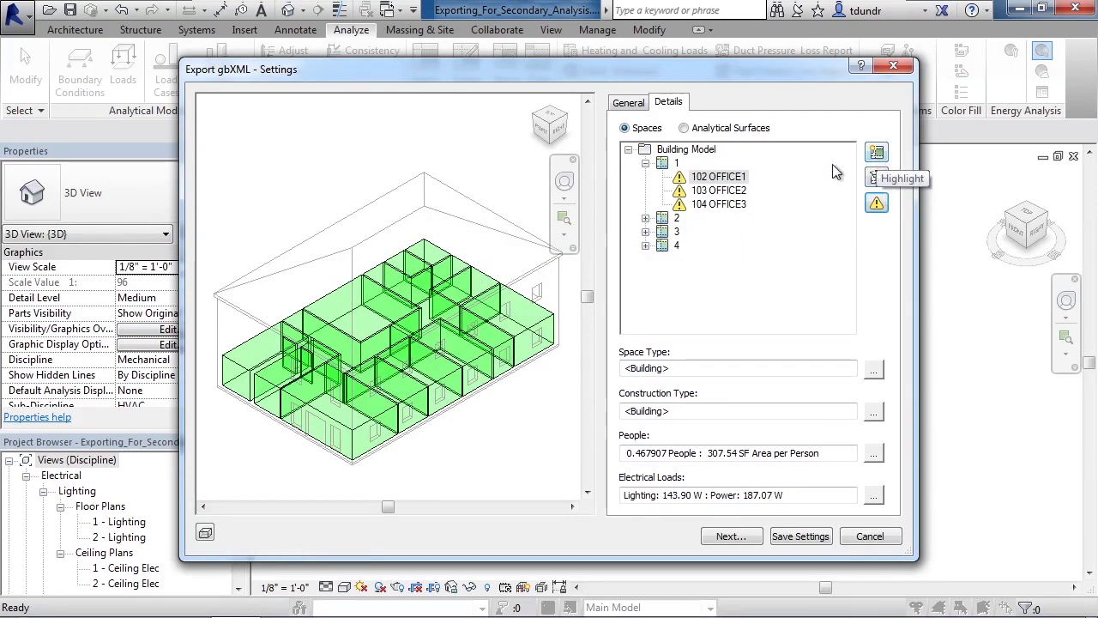
pyautogui.click(646, 163)
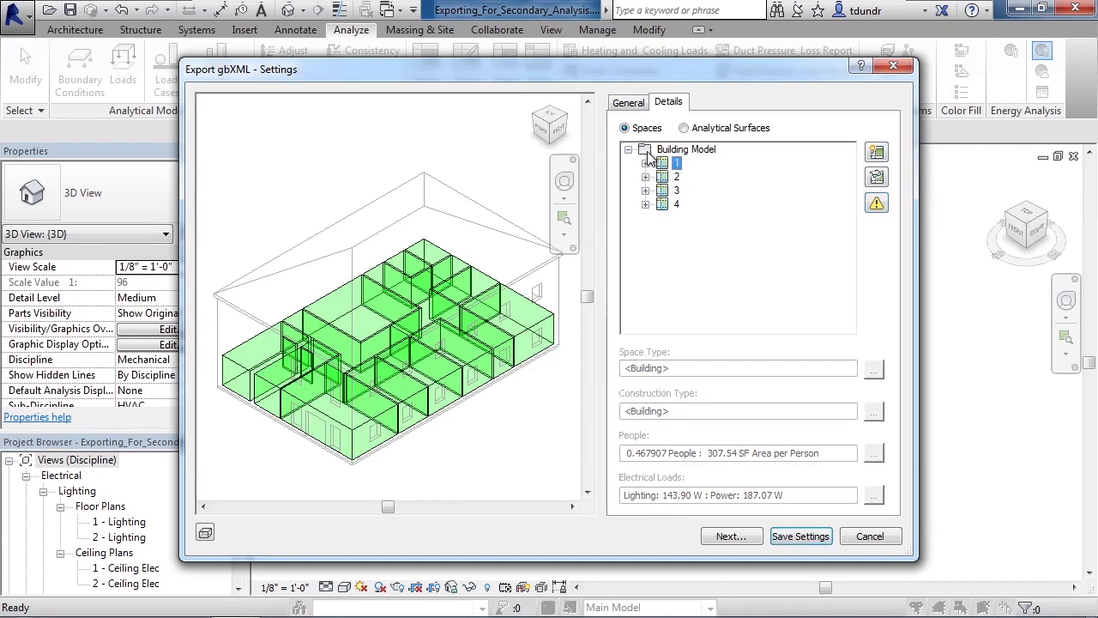
pyautogui.click(630, 104)
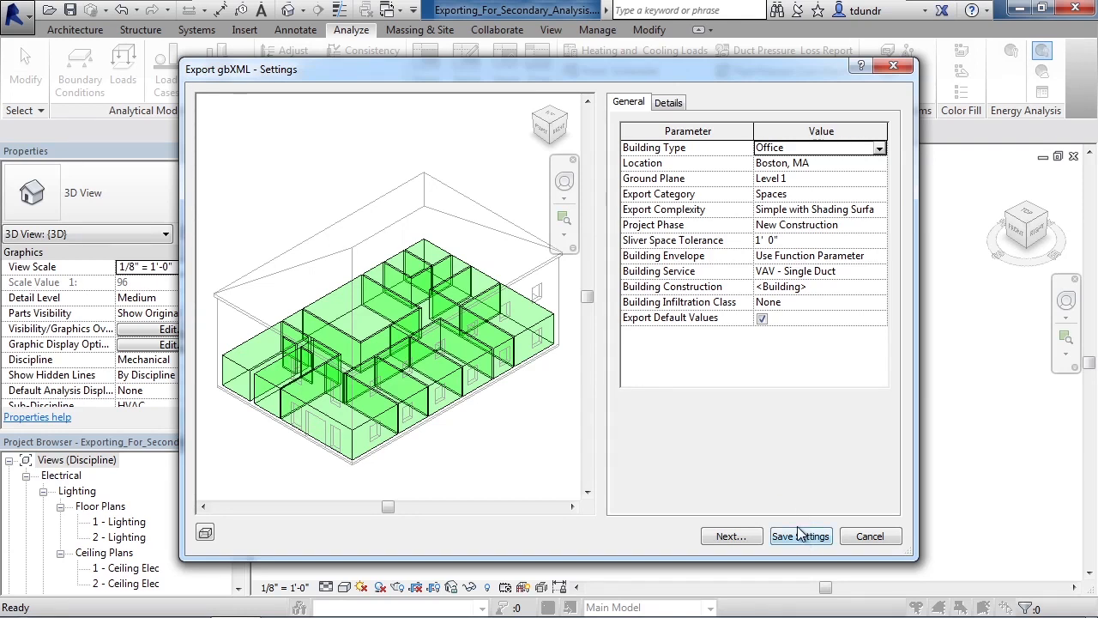
# Step: Check the target folder, file name and XML Documents file type for the gbXML export, and leave the export without saving
pyautogui.click(731, 536)
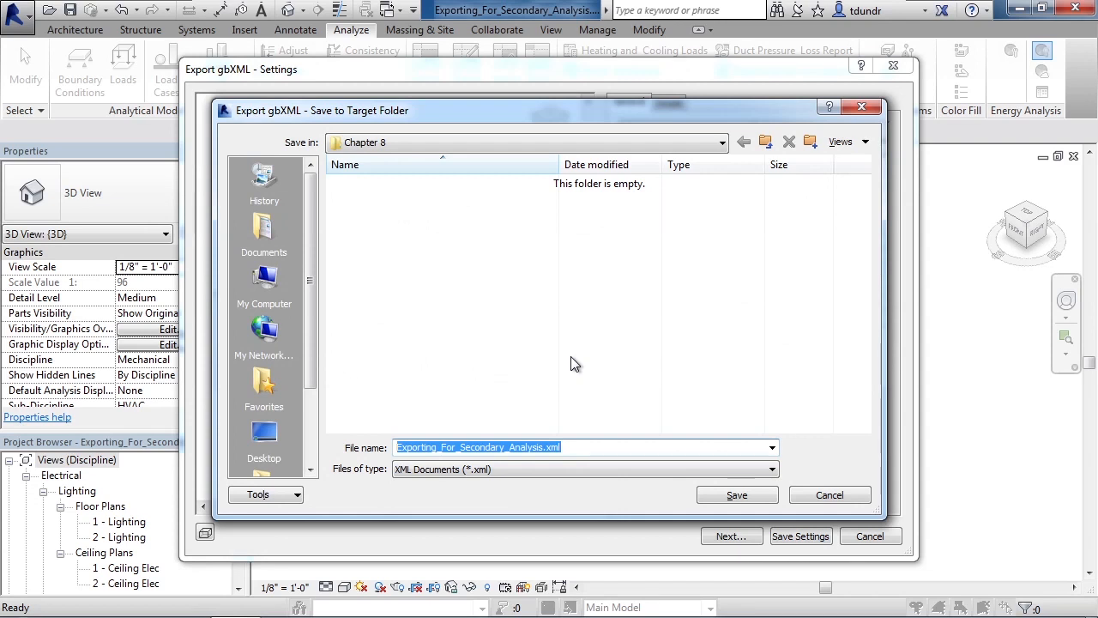
pyautogui.click(498, 469)
pyautogui.click(498, 480)
pyautogui.click(583, 449)
pyautogui.click(831, 495)
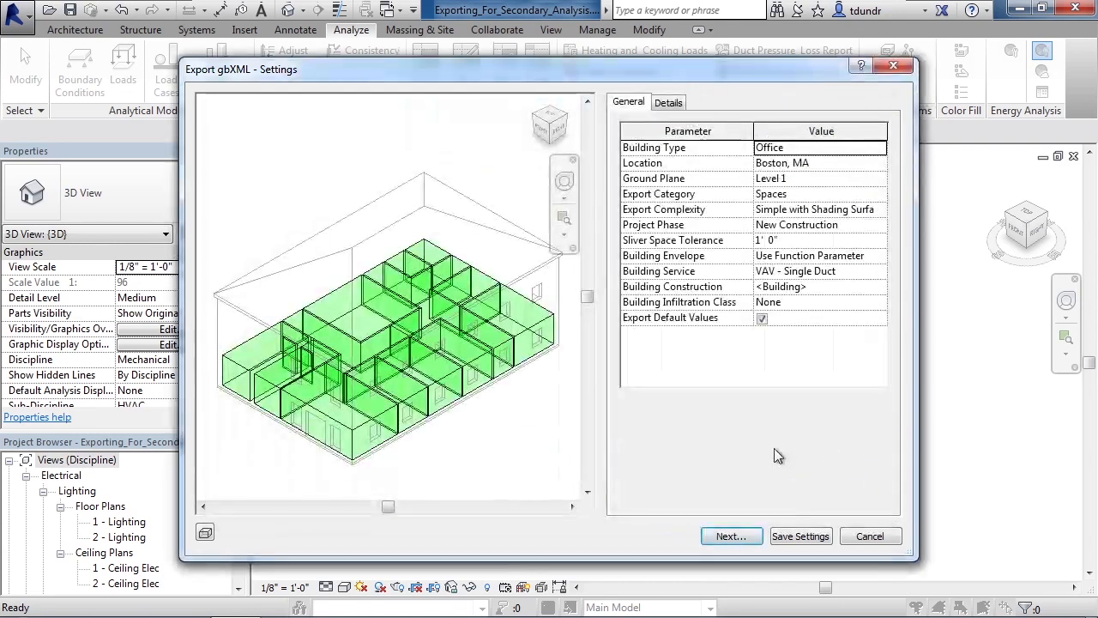
pyautogui.click(869, 536)
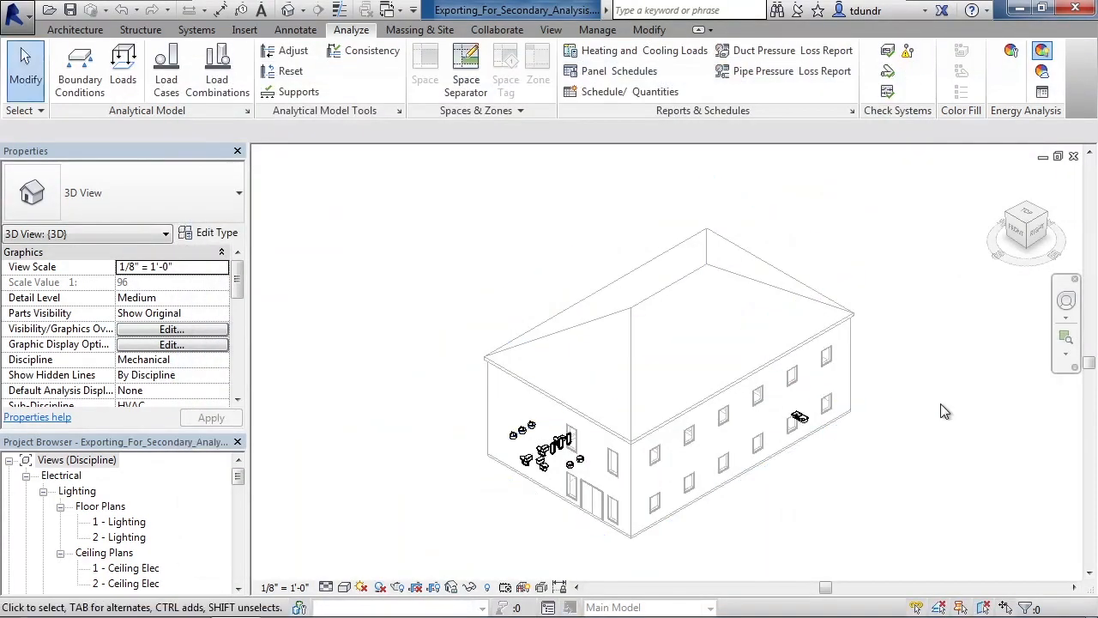